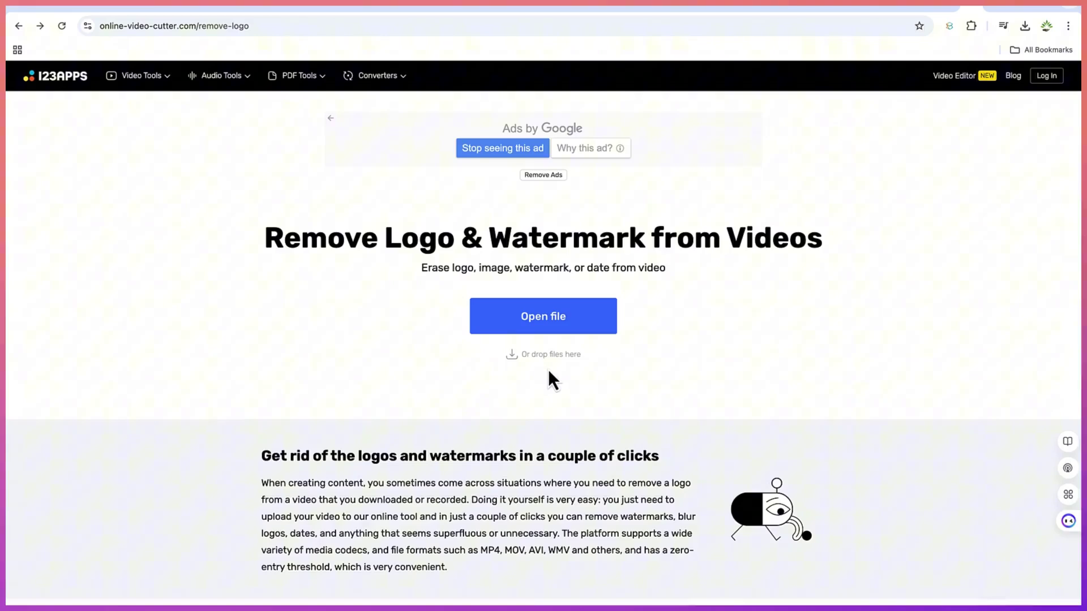
- Upload 0308(1).mp4 to the Remove Logo editor and start its preview playing
left_click(551, 322)
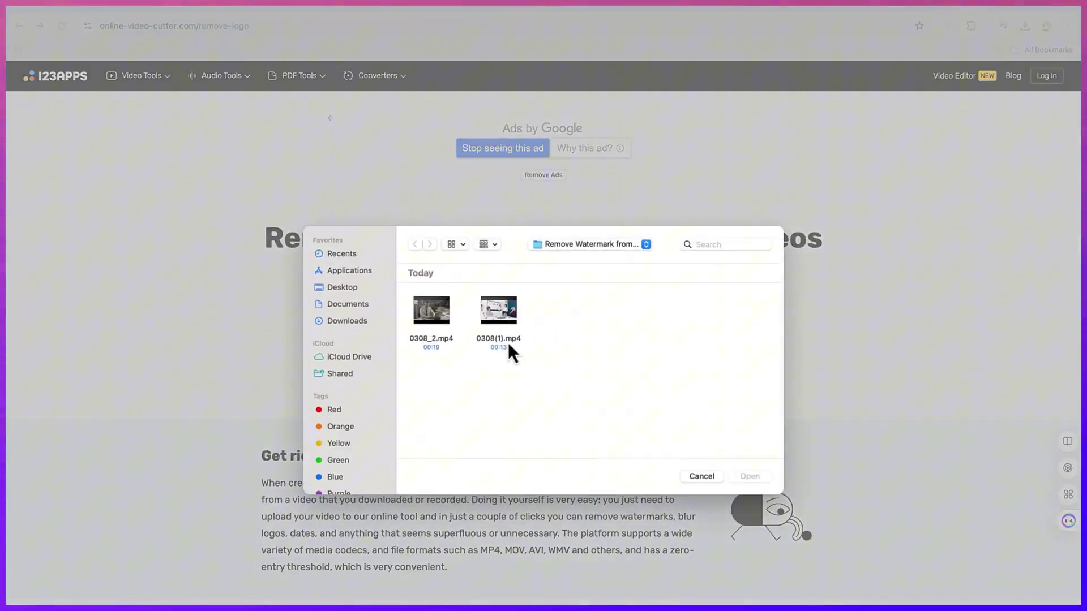
left_click(746, 478)
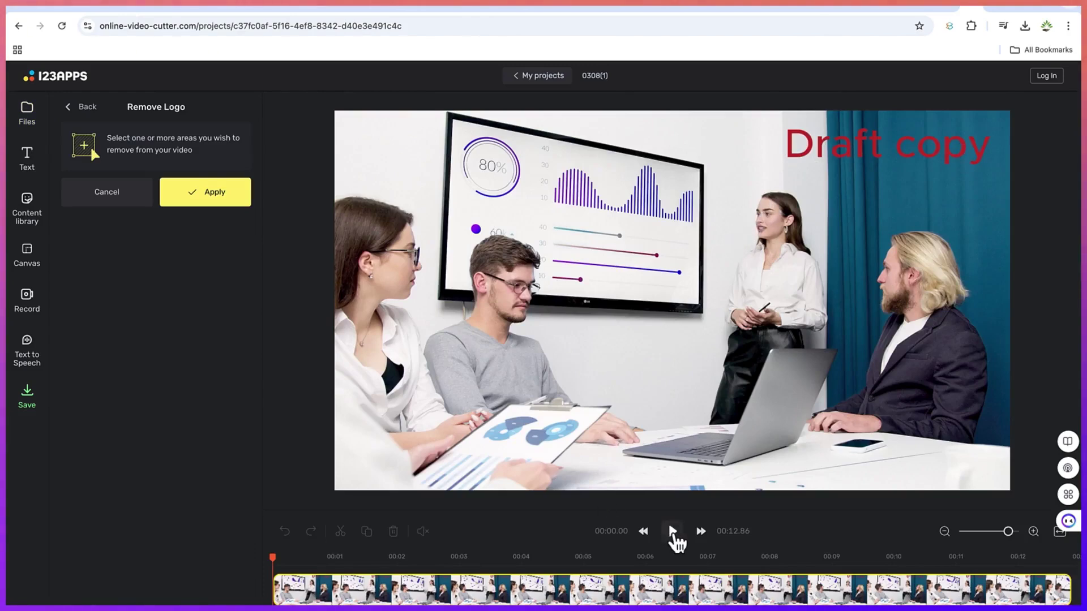
left_click(673, 531)
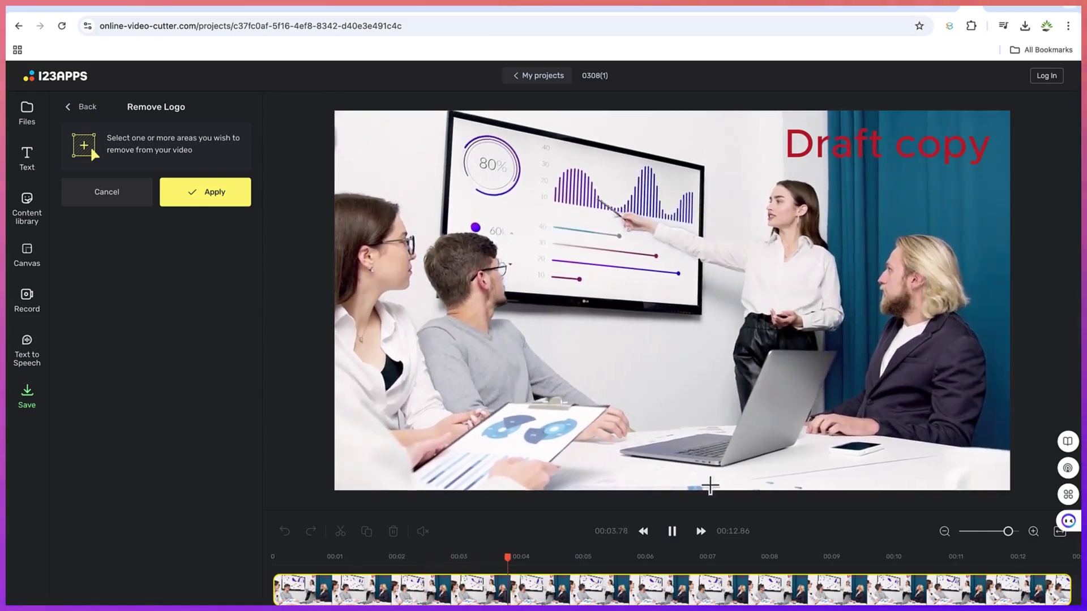
- Pause the preview, mark the top-right 'Draft copy' text and apply its removal
key("space")
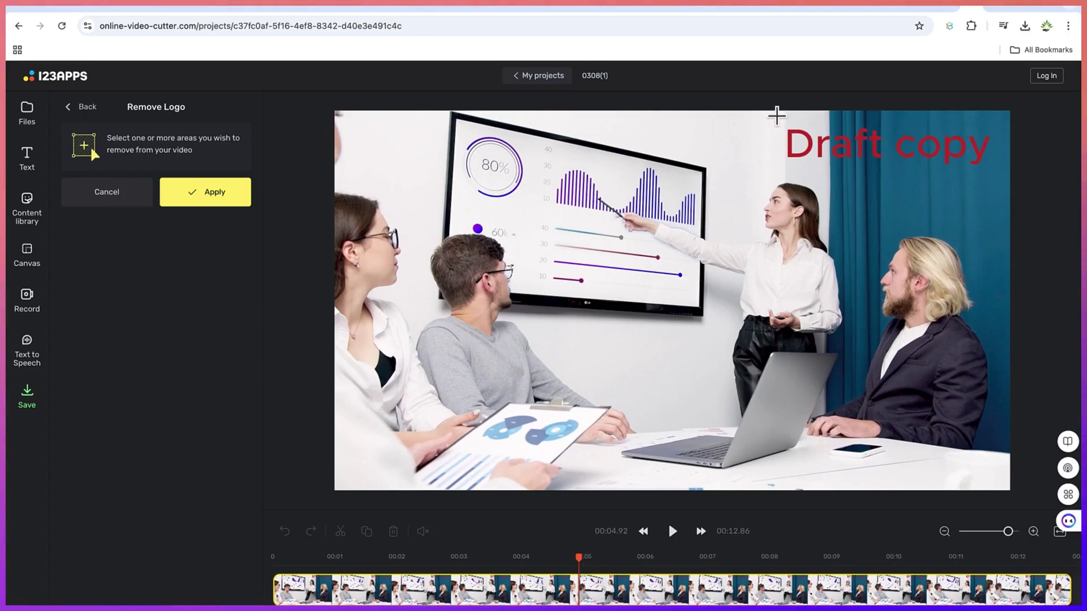
left_click_drag(774, 121, 1003, 176)
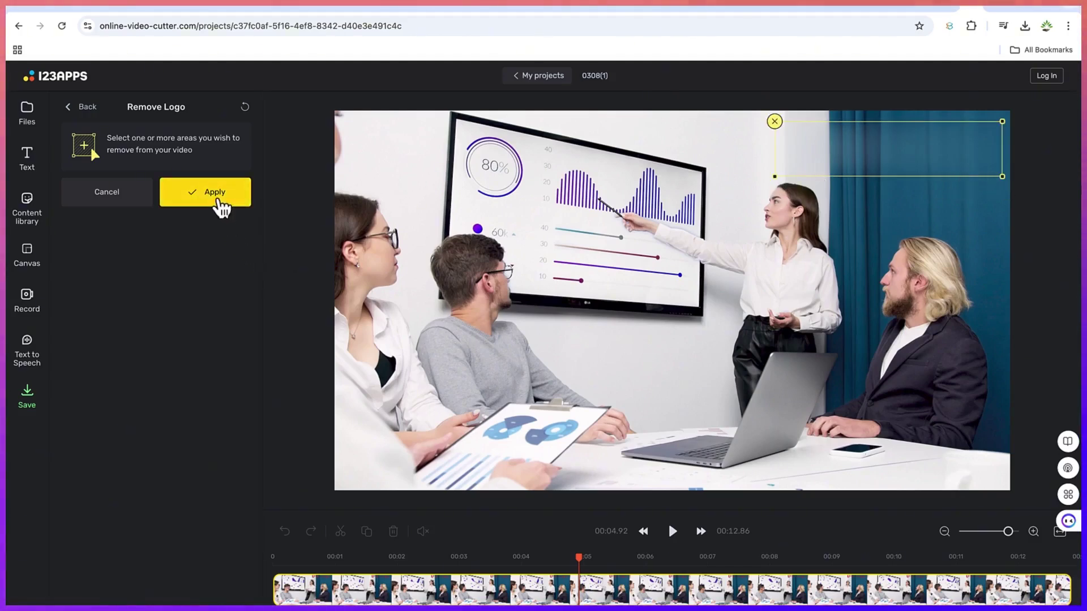
left_click(214, 193)
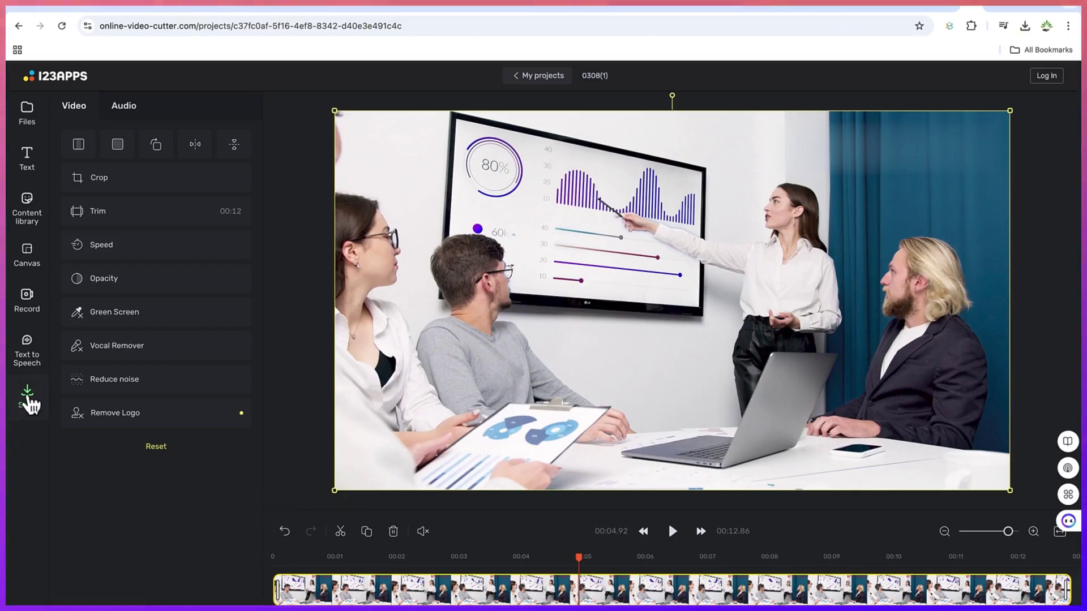
- Export the cleaned 0308(1) video at 720p and open the 2.2 MB download
left_click(28, 396)
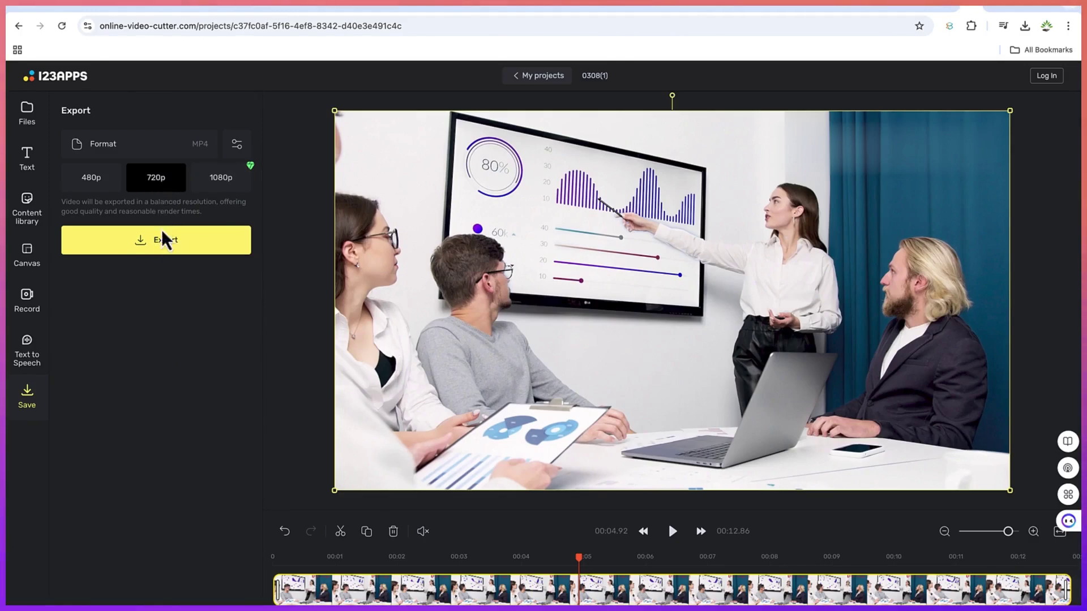
left_click(163, 247)
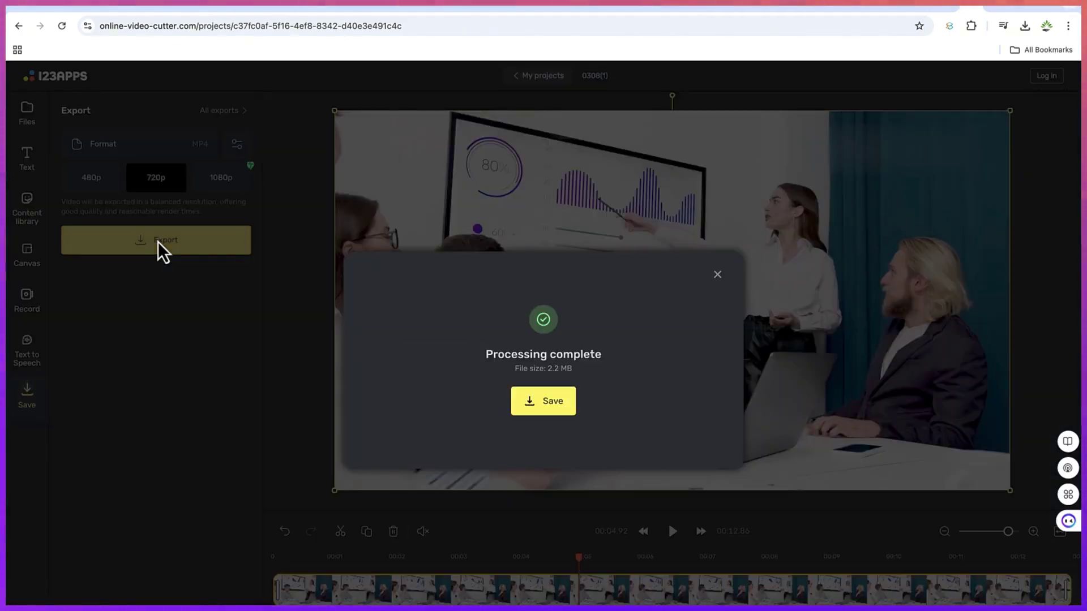
left_click(544, 401)
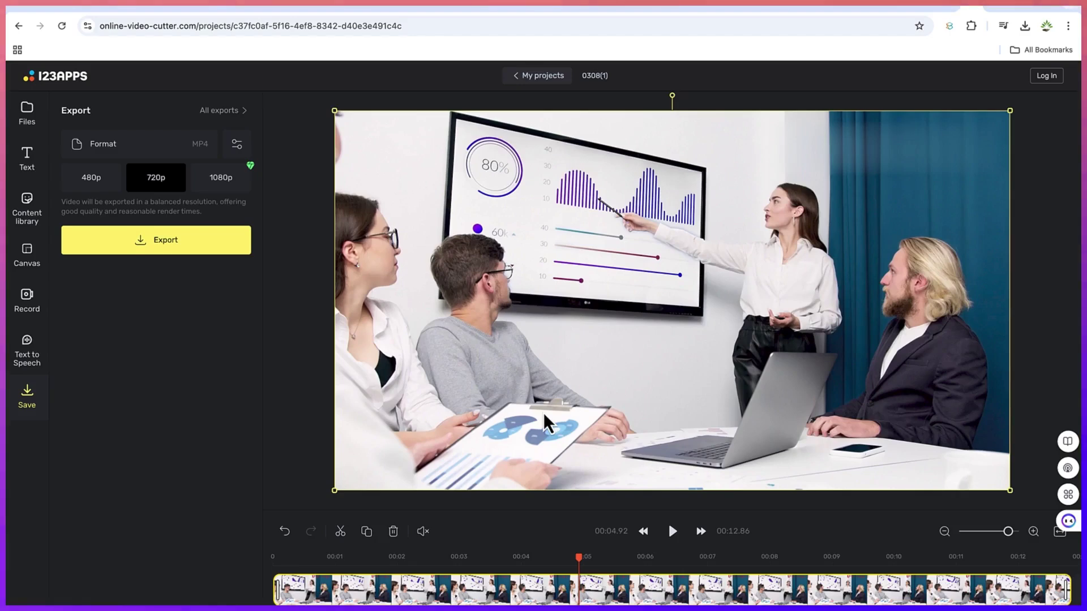
left_click(1025, 26)
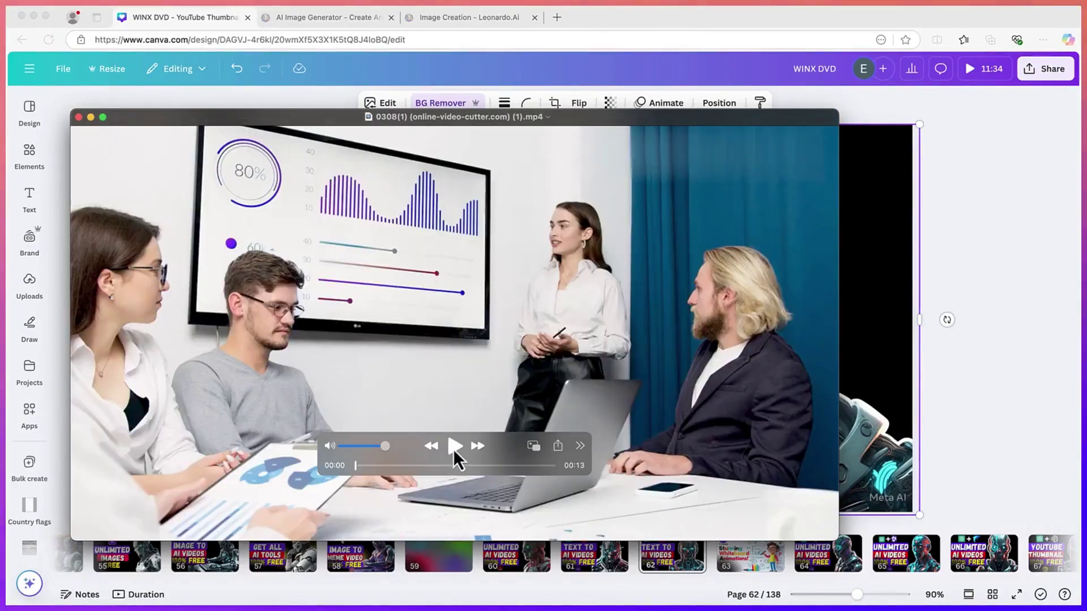
- Play the exported clip in QuickTime to check that 'Draft copy' is gone
left_click(453, 447)
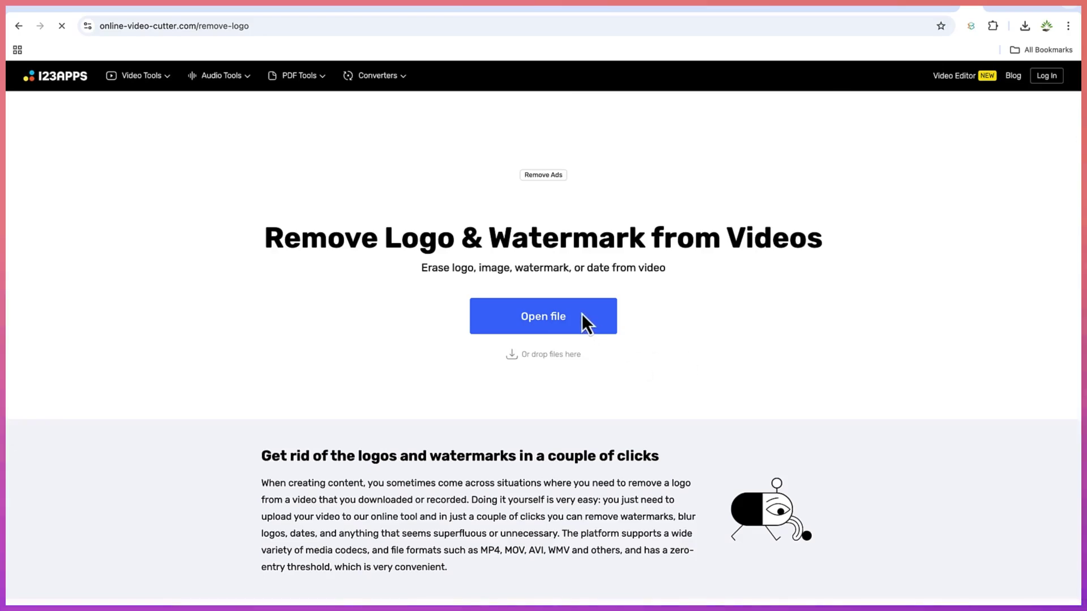
- Upload 0308_2.mp4, then mark the top-left quiz logo and apply its removal
left_click(585, 321)
left_click(432, 318)
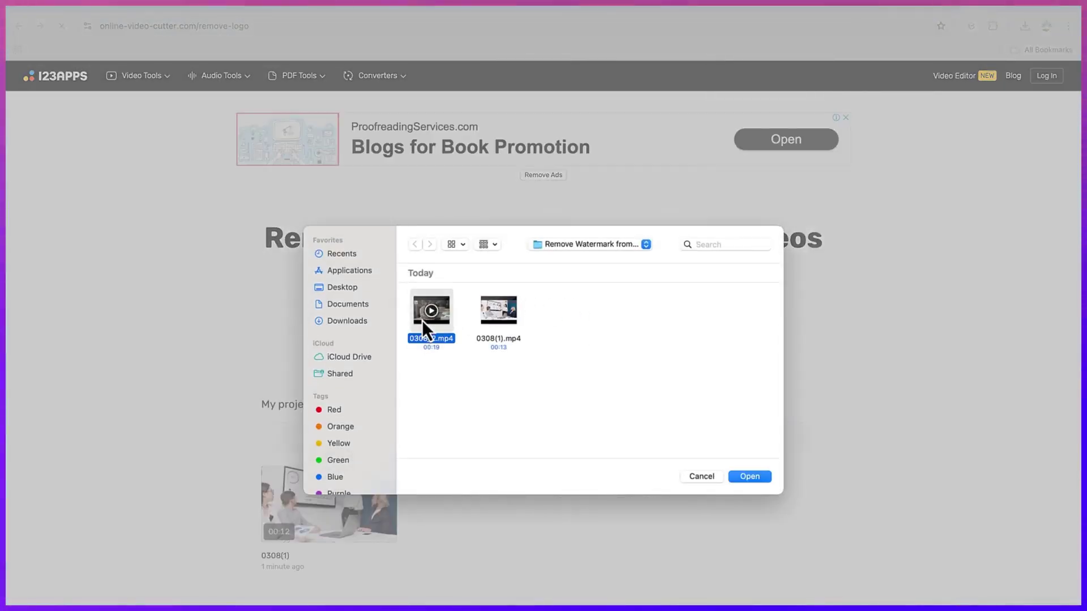
left_click(749, 477)
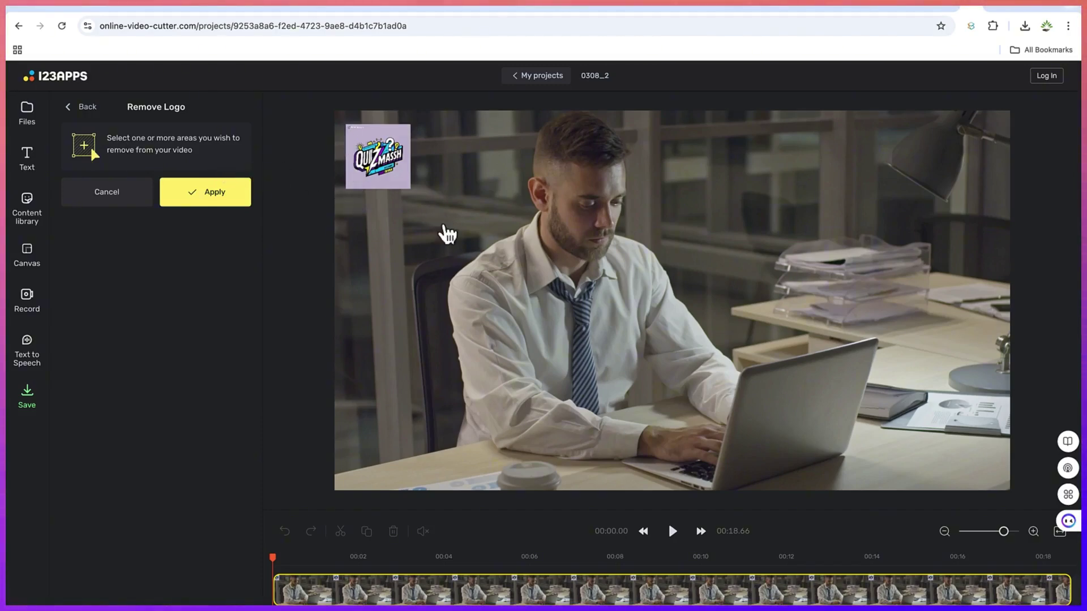
mouse_move(442, 224)
left_mouse_down()
mouse_move(391, 198)
mouse_move(340, 123)
left_mouse_up()
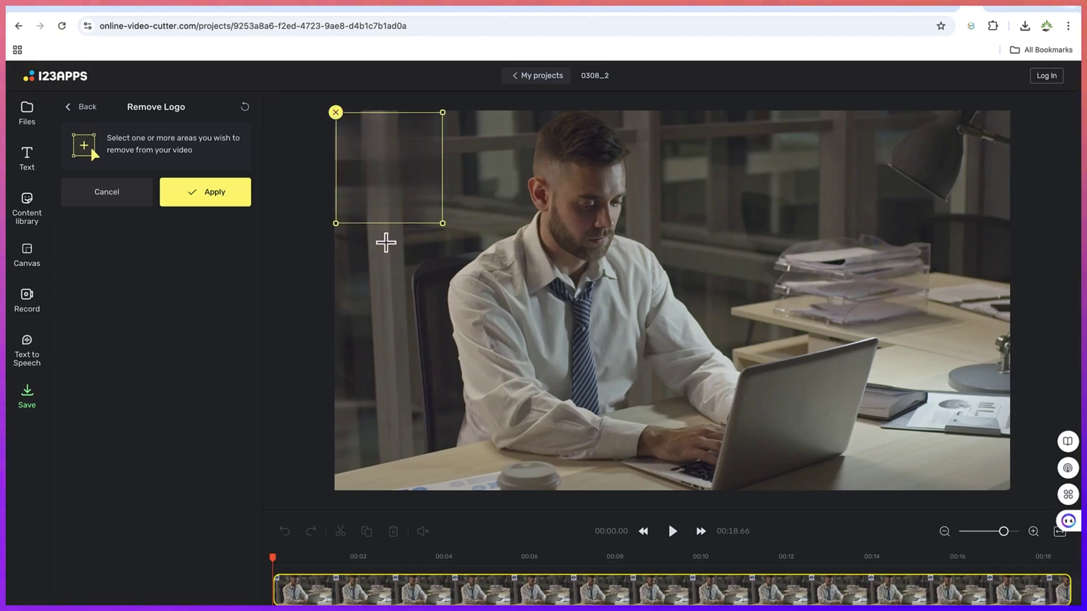
left_click(205, 192)
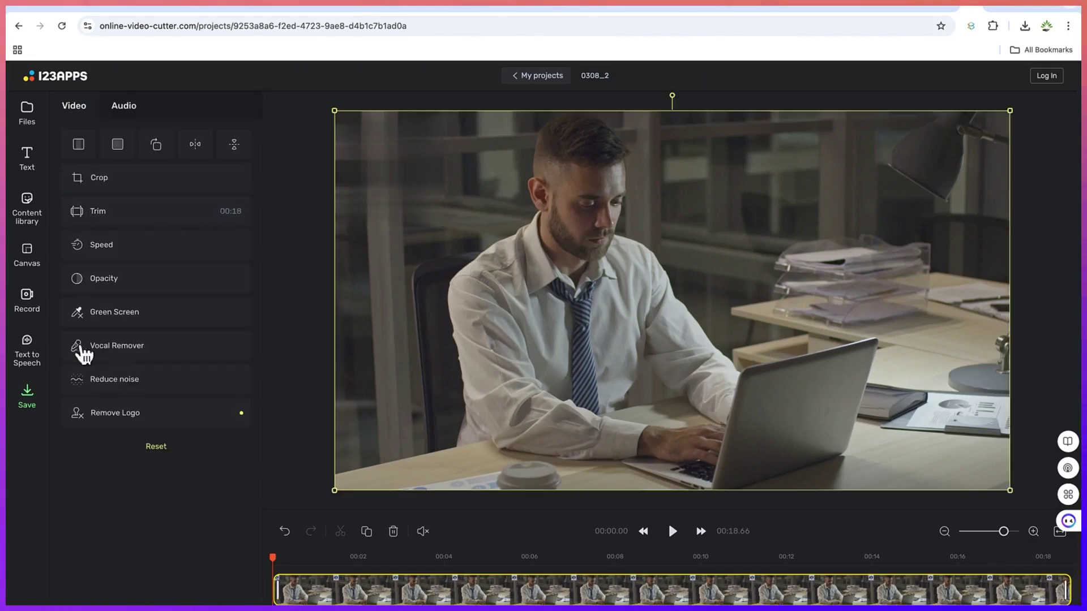
- Export the logo-free 0308_2 video at 720p and open the 1.2 MB download
left_click(22, 408)
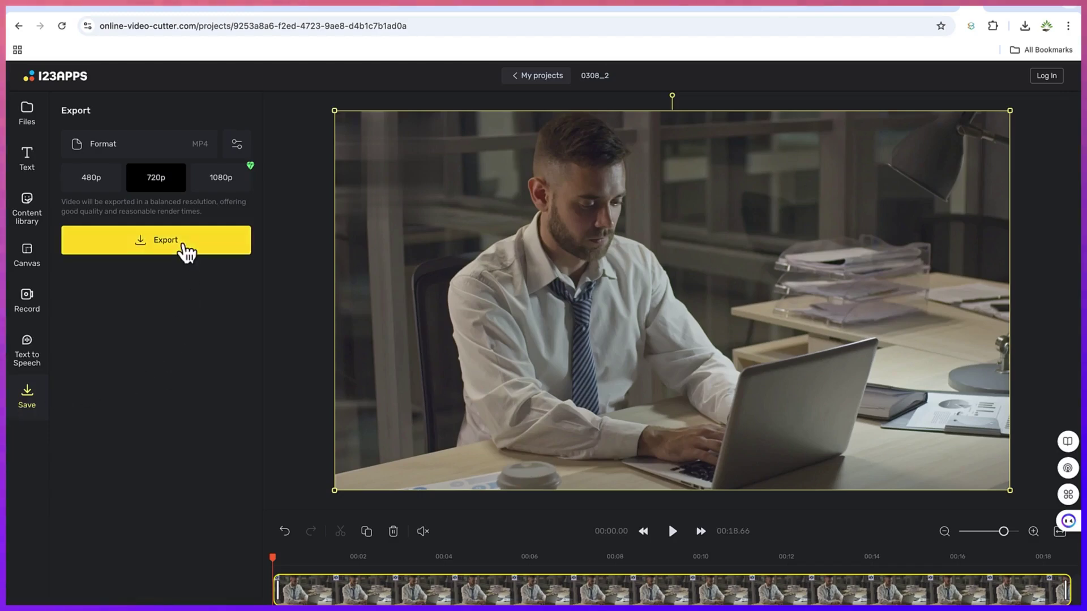
left_click(179, 242)
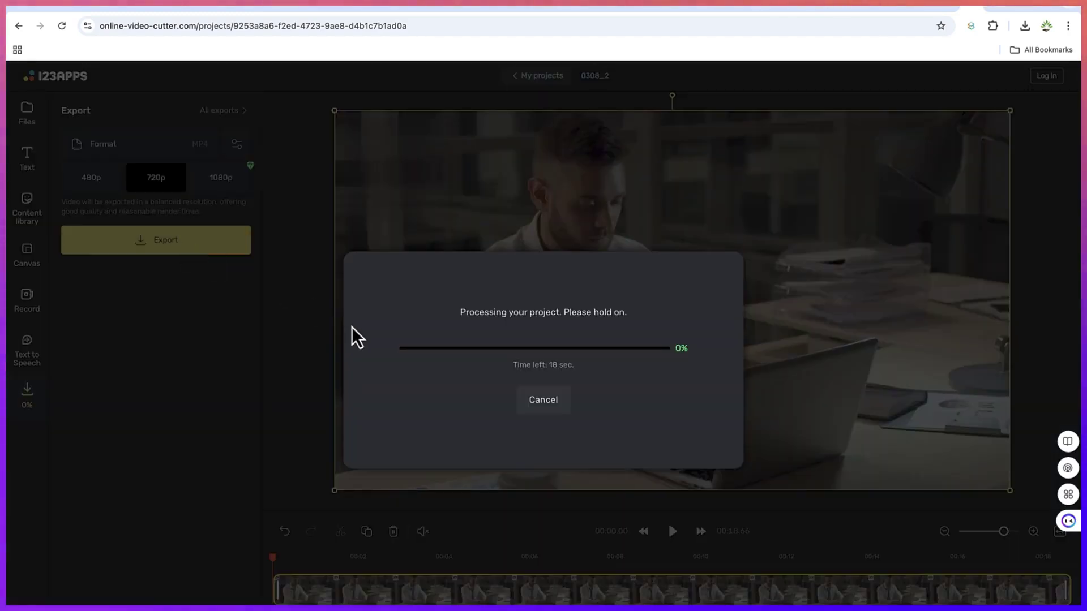
left_click(554, 403)
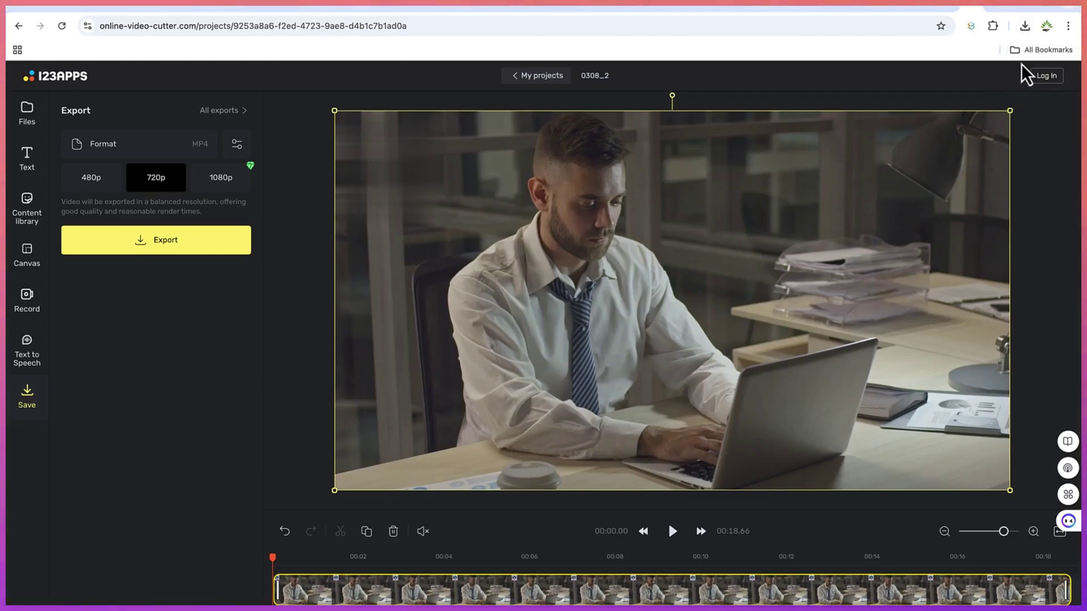
left_click(1025, 26)
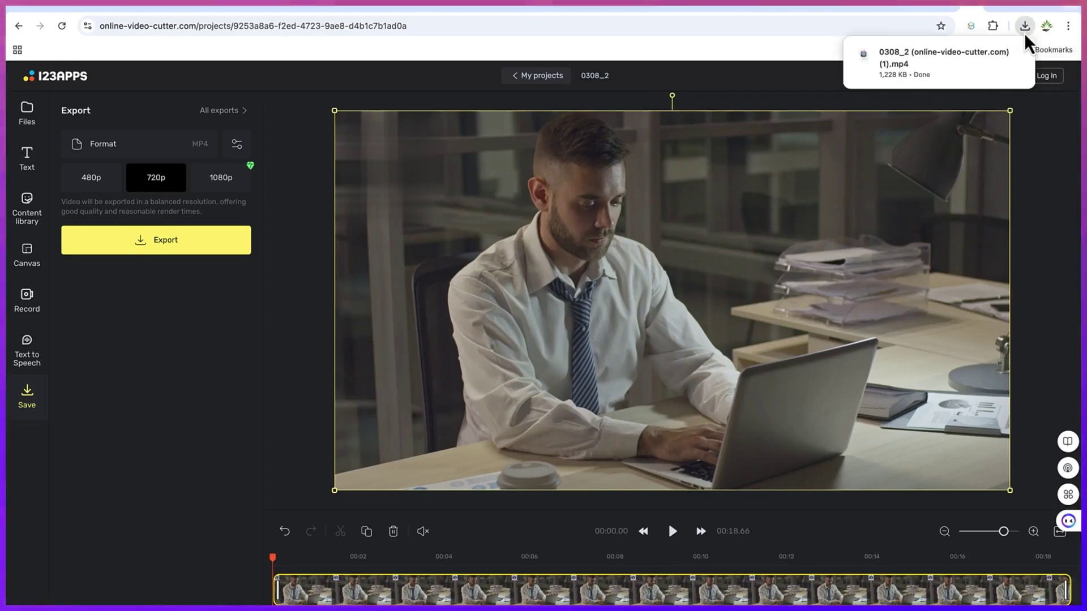